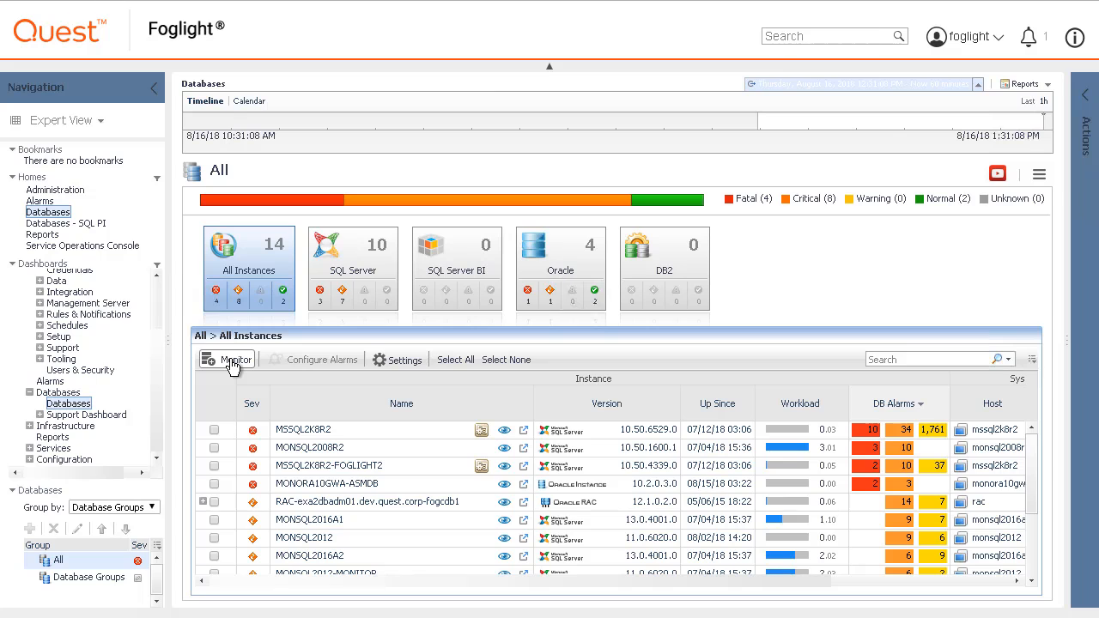
Start monitoring a new DB2 instance with montest3.foglight.ts.hal.ca.qsft as the agent manager host, and proceed to the instance connectivity settings
left_click(232, 361)
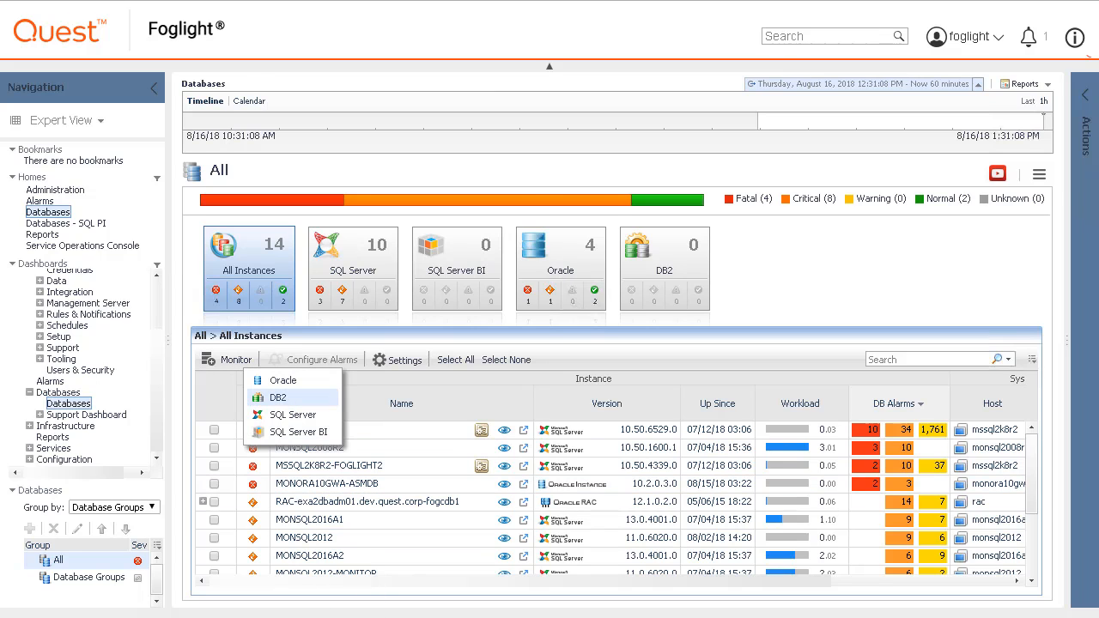
left_click(278, 398)
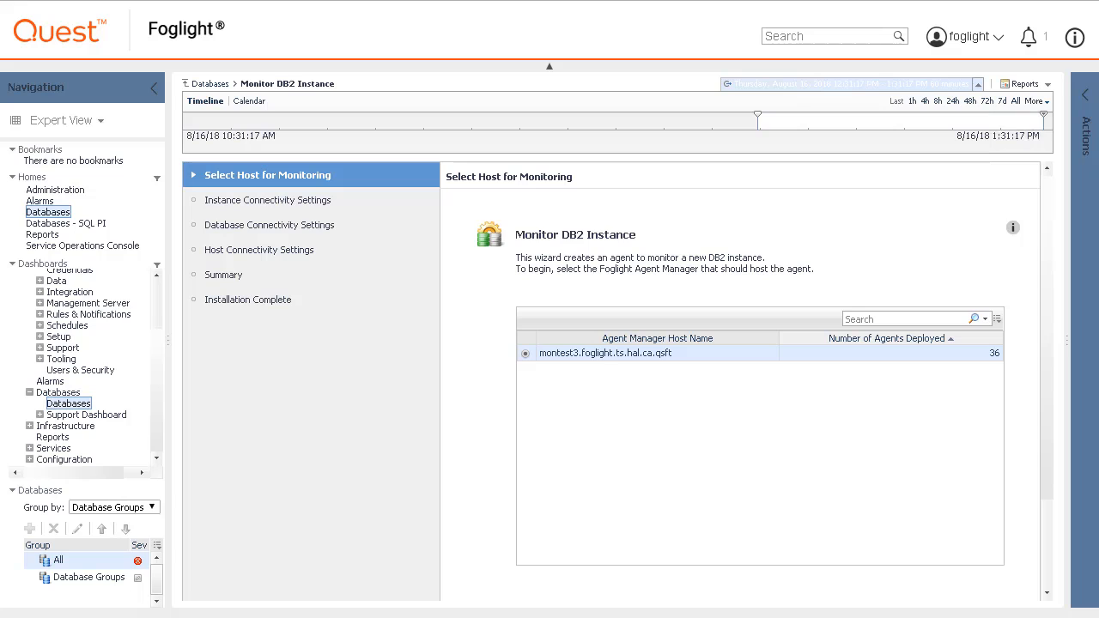
scroll(1043, 515, "down", 1)
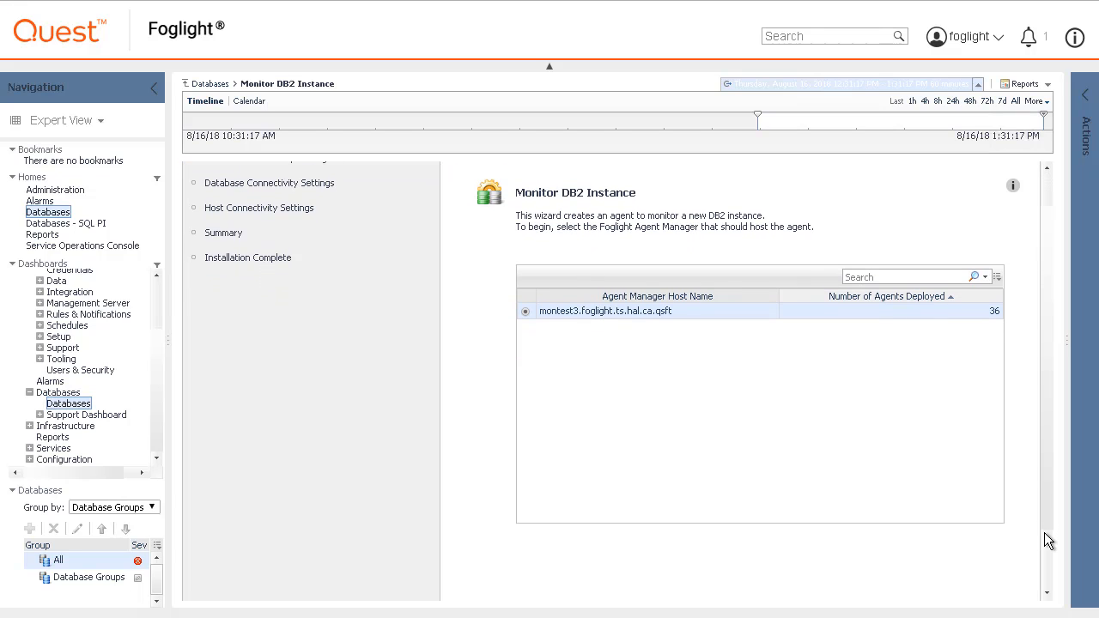
scroll(1044, 549, "down", 2)
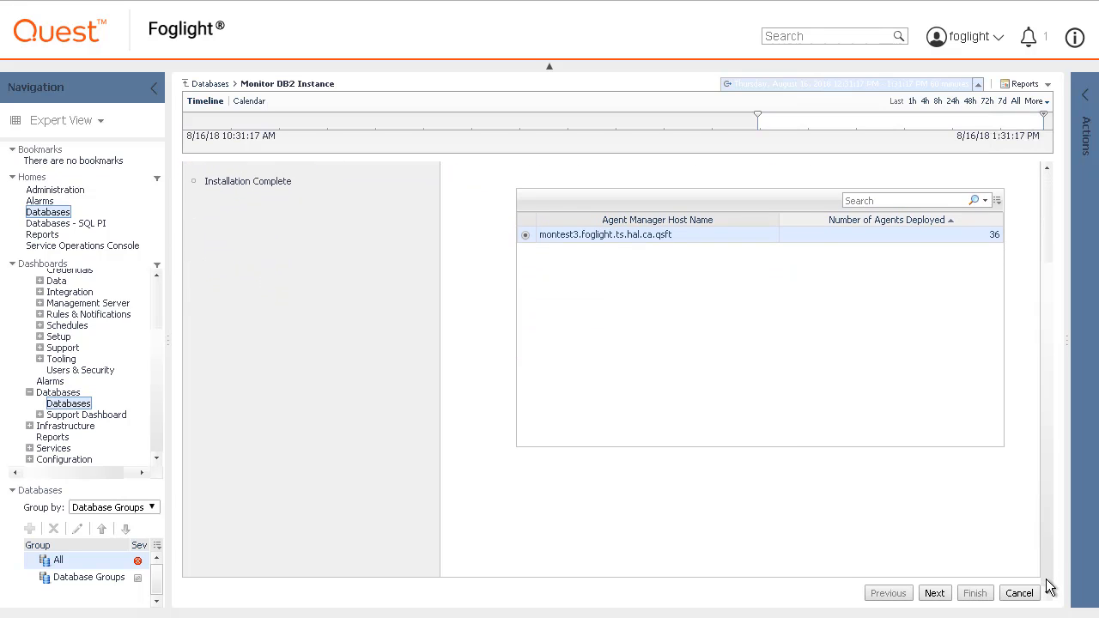
left_click(949, 591)
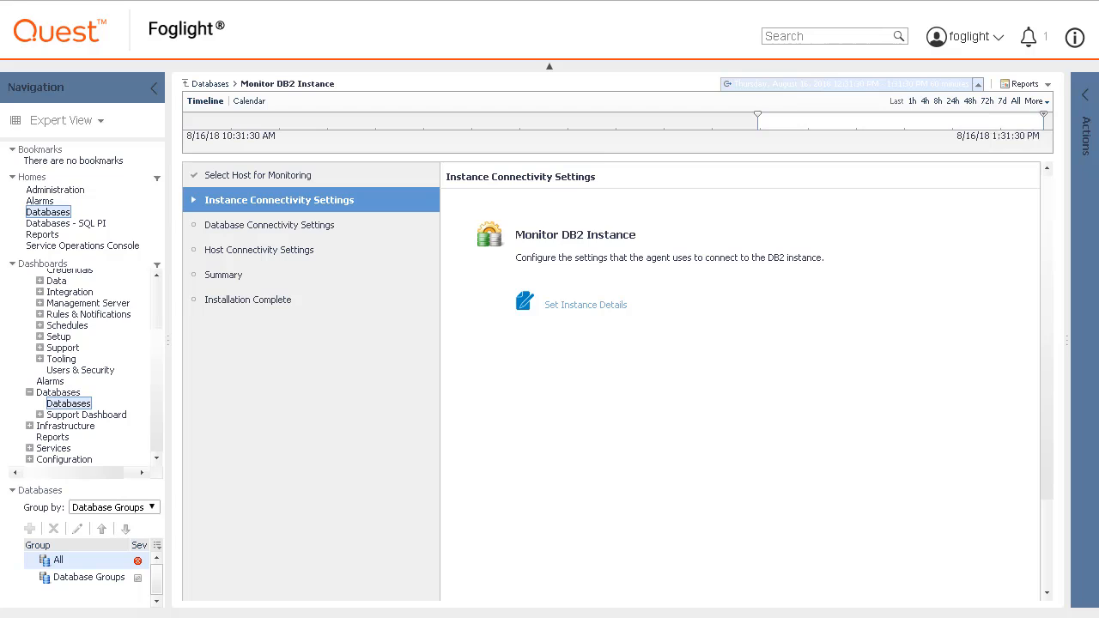
Enter the instance details: the host's IP address, instance db2inst1, port 50000, DB2 home /home/db2inst1/sqllib and authentication type Data Encrypt
left_click(596, 306)
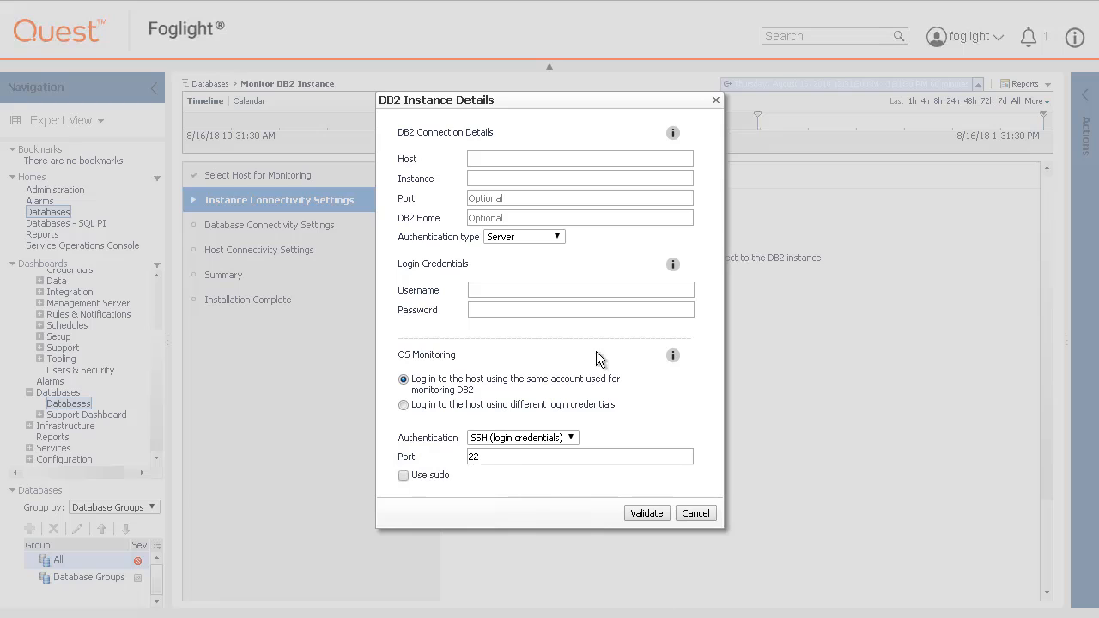
left_click(497, 157)
type("1")
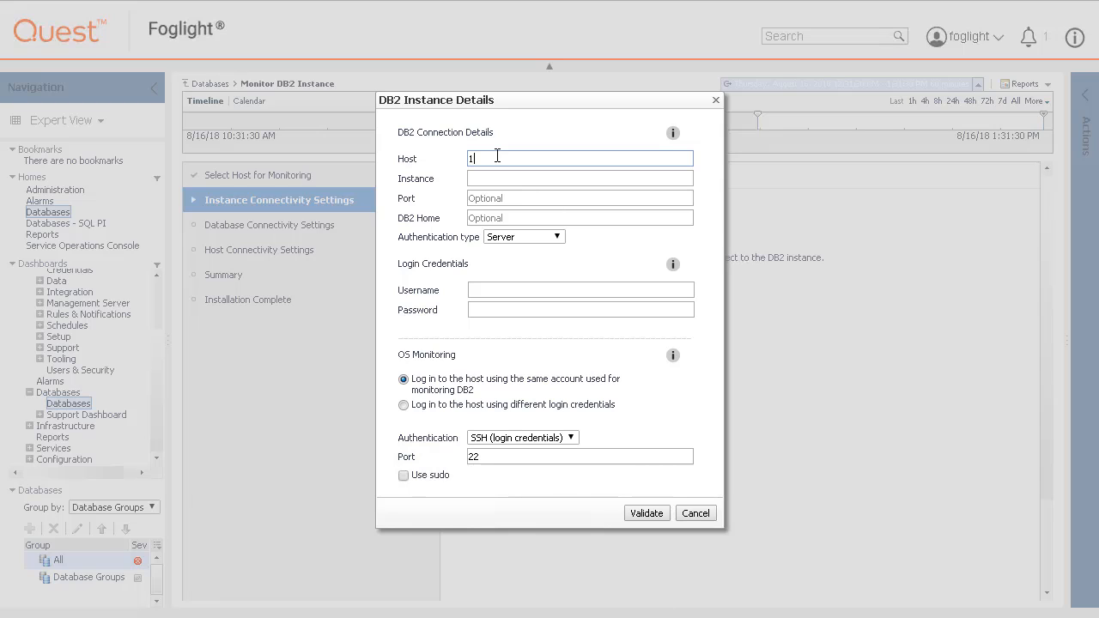
type("0.")
key("Tab")
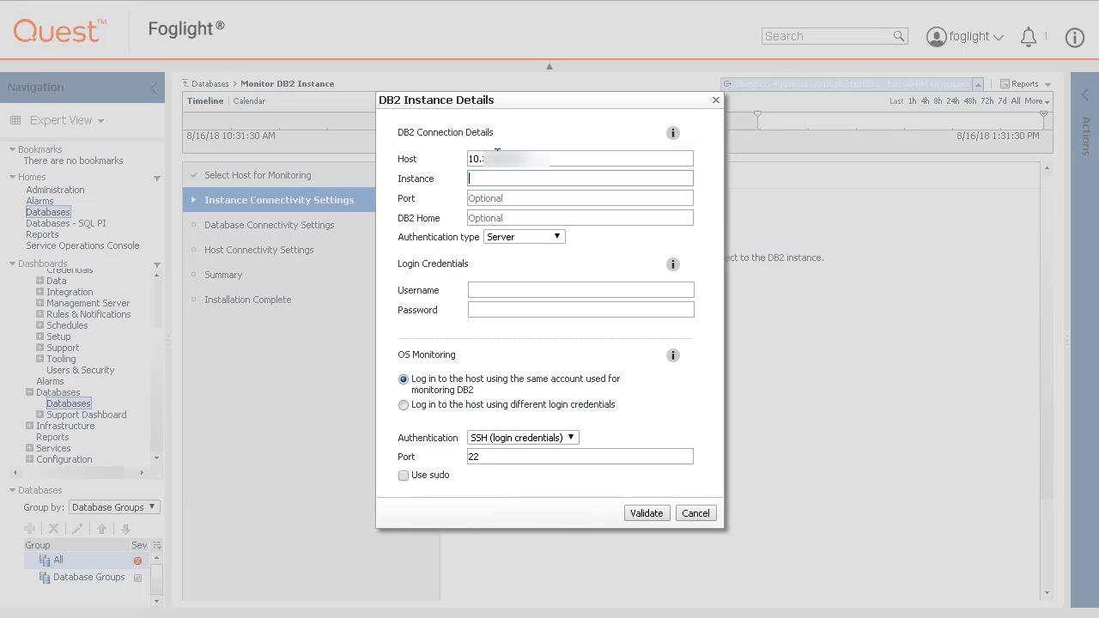
type("db2inst1")
key("Tab")
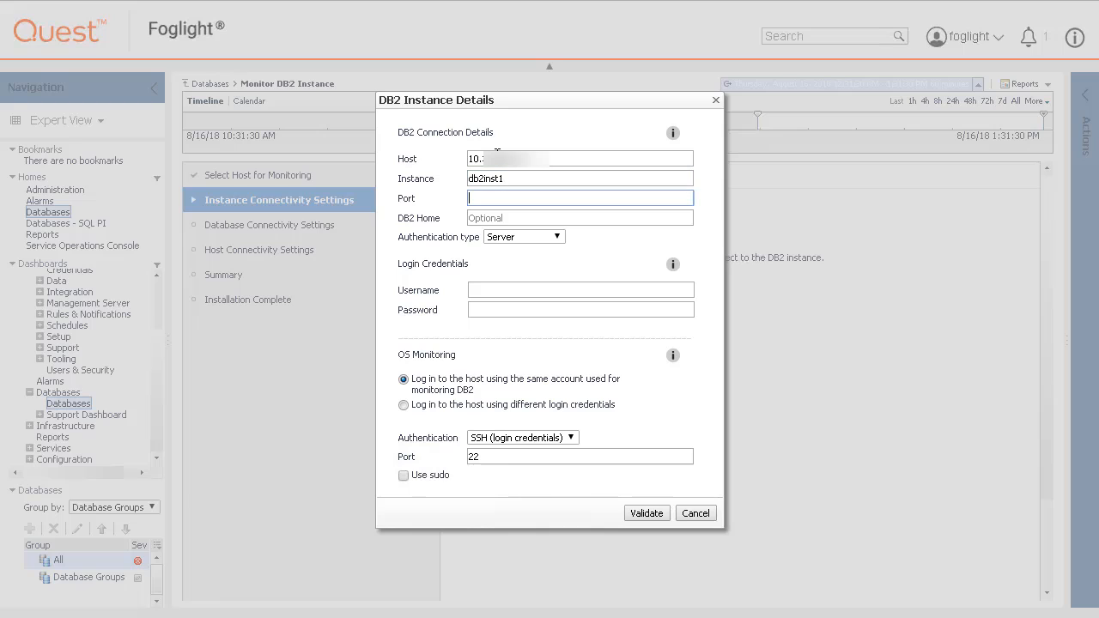
type("50000")
key("Tab")
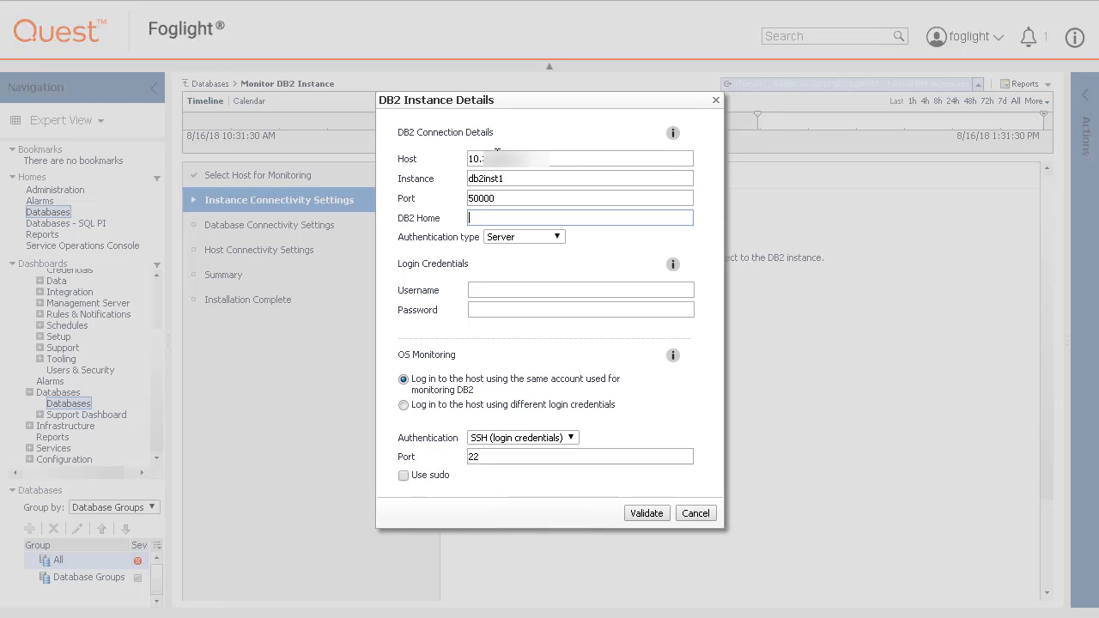
type("/home/db2inst1/sqllib")
key("Tab")
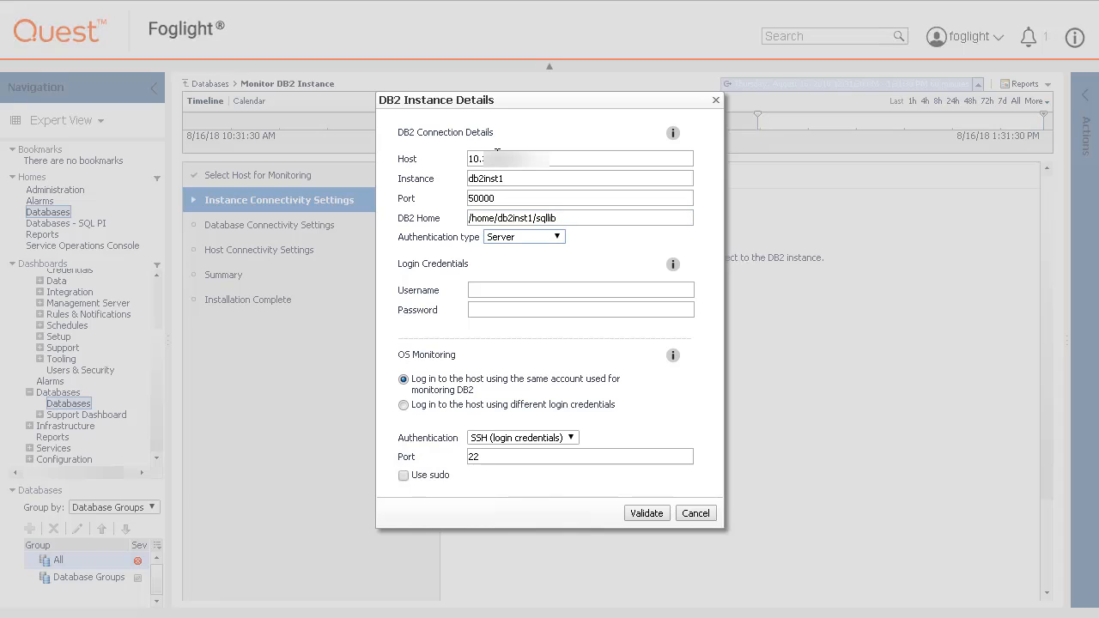
left_click(557, 236)
left_click(543, 314)
Enter foguser1 as the login username and the account password, keep SSH (login credentials) for OS monitoring, and validate the details
left_click(512, 289)
type("f")
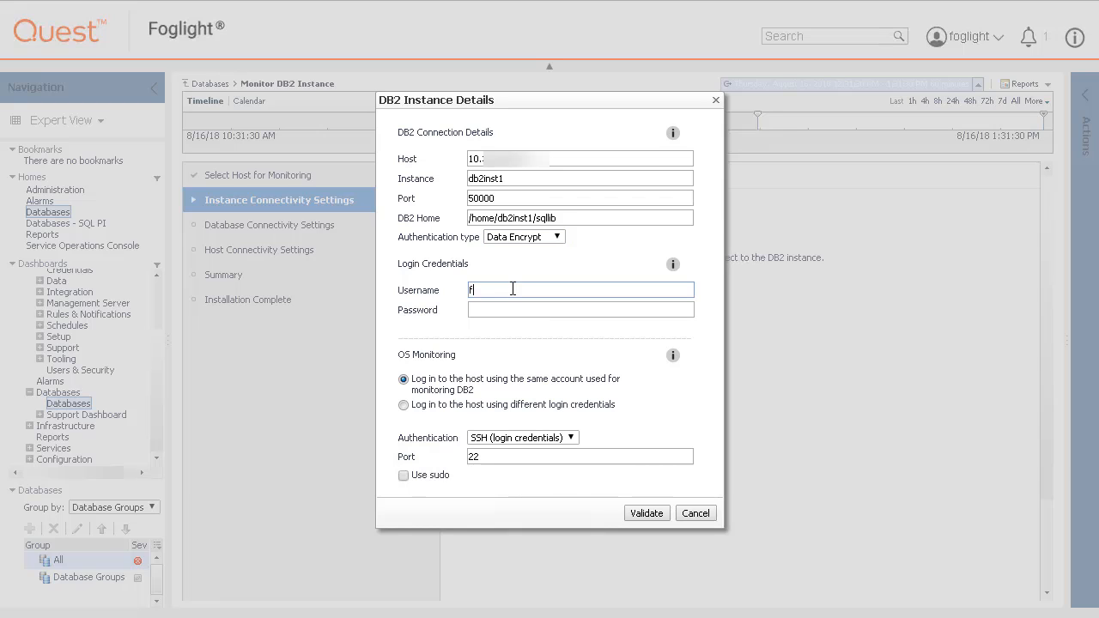
type("oguser1")
key("Tab")
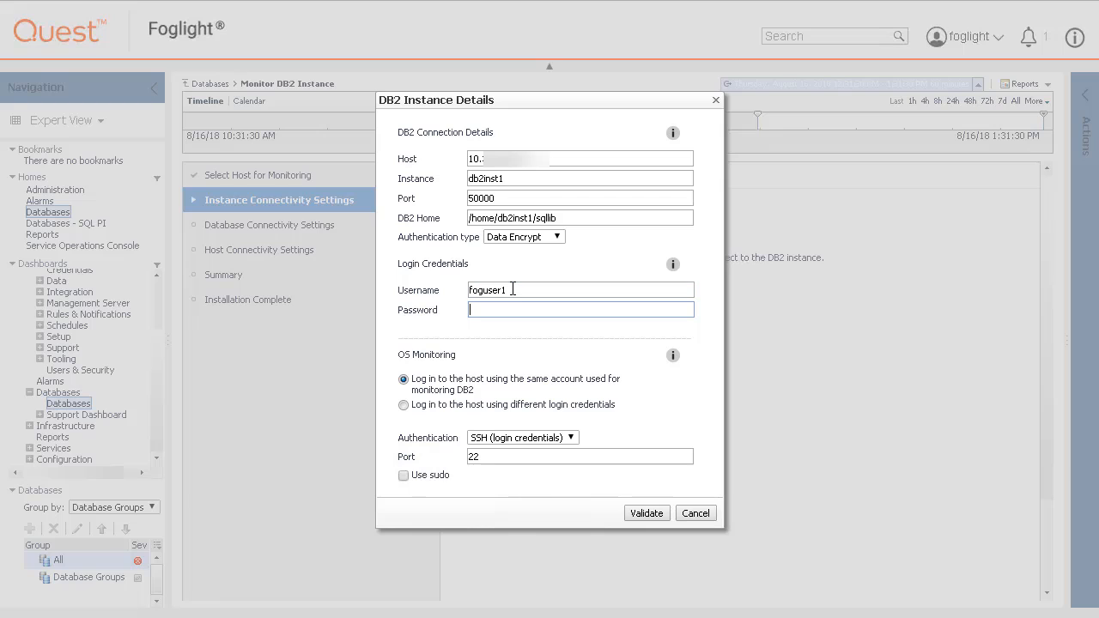
type("********")
key("Tab")
left_click(572, 439)
left_click(572, 440)
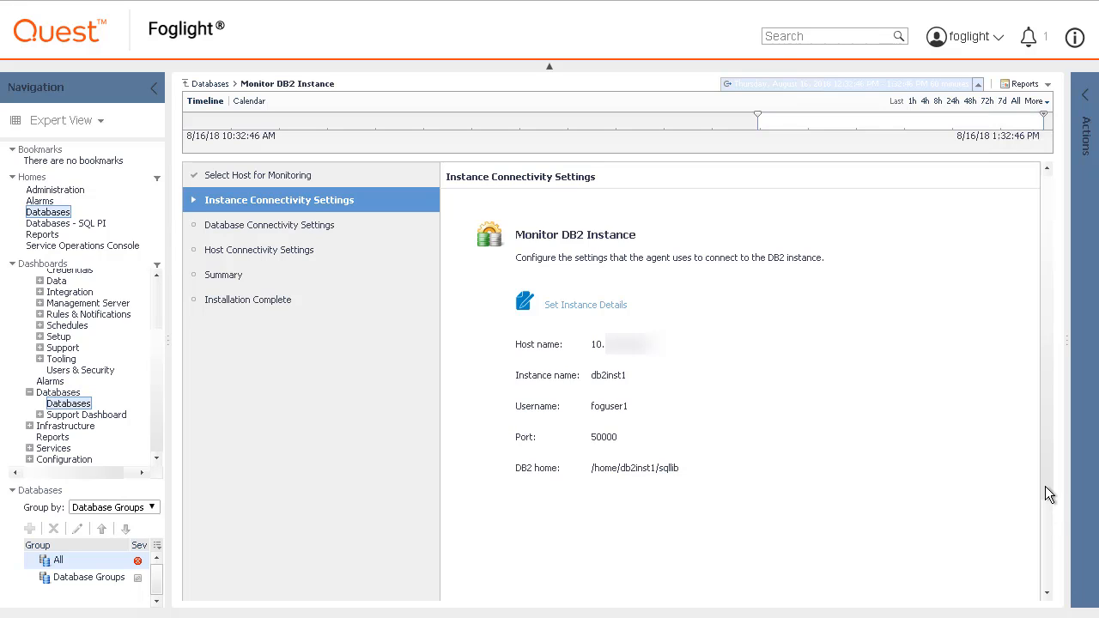
Proceed to the database connectivity settings and test the connection of db2inst1 and its SAMPLE database
scroll(1045, 532, "down", 3)
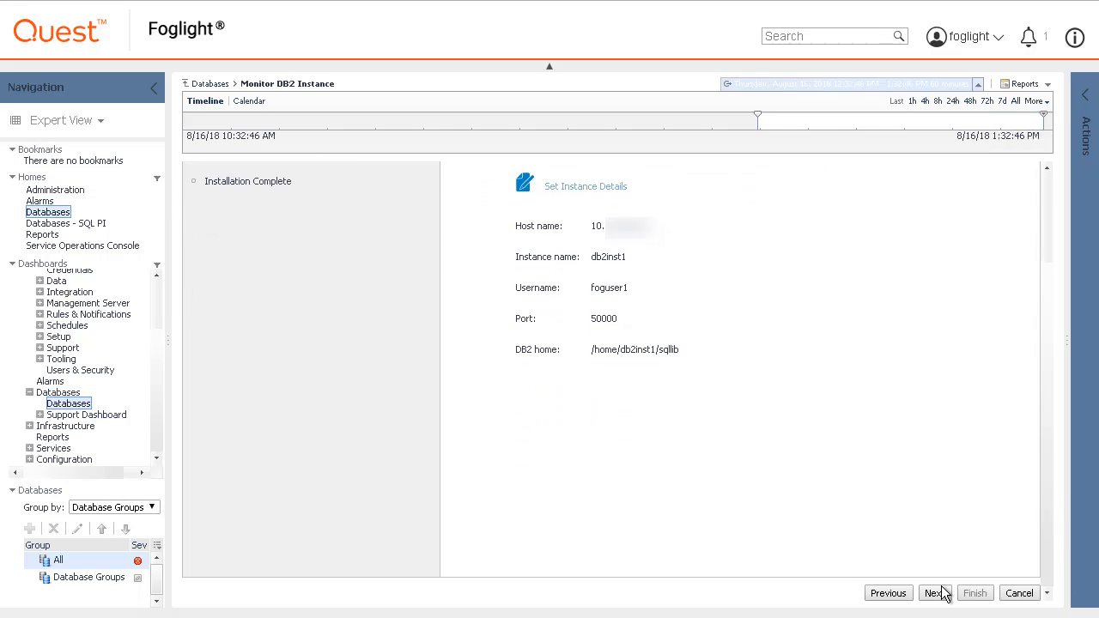
left_click(935, 593)
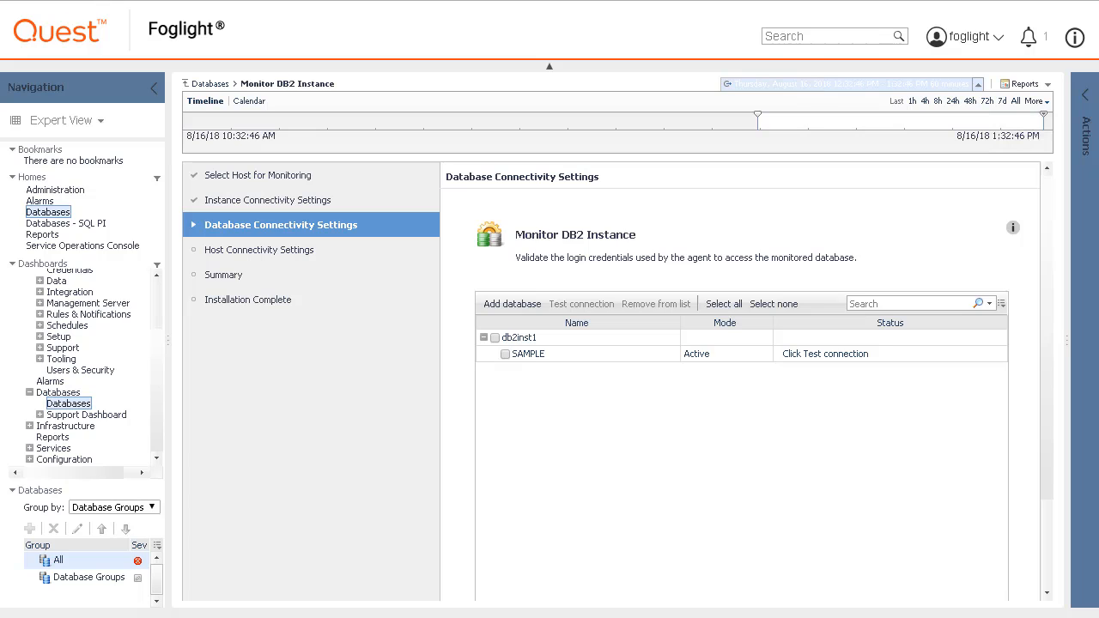
left_click(496, 338)
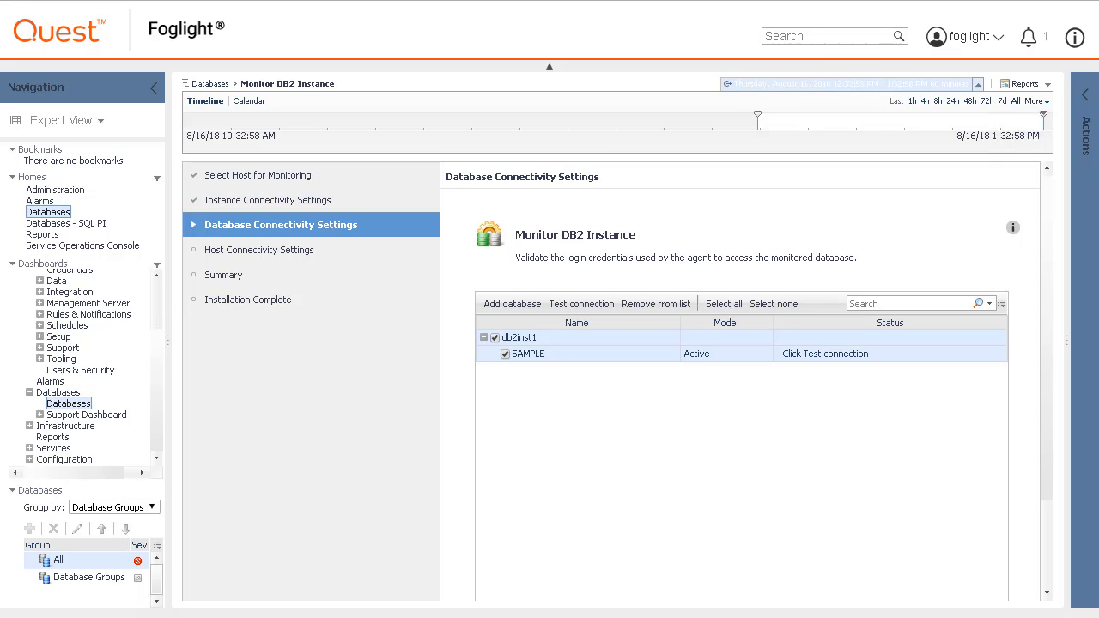
left_click(589, 306)
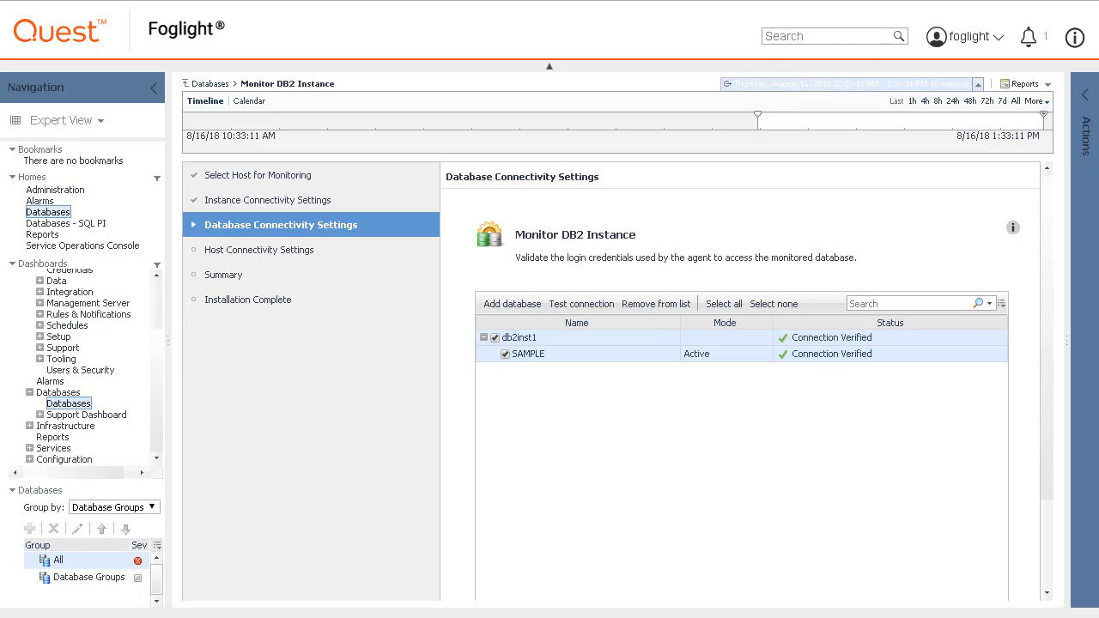
Check which scripts can be viewed without opening one, and continue to the host connectivity settings
scroll(1049, 571, "down", 1)
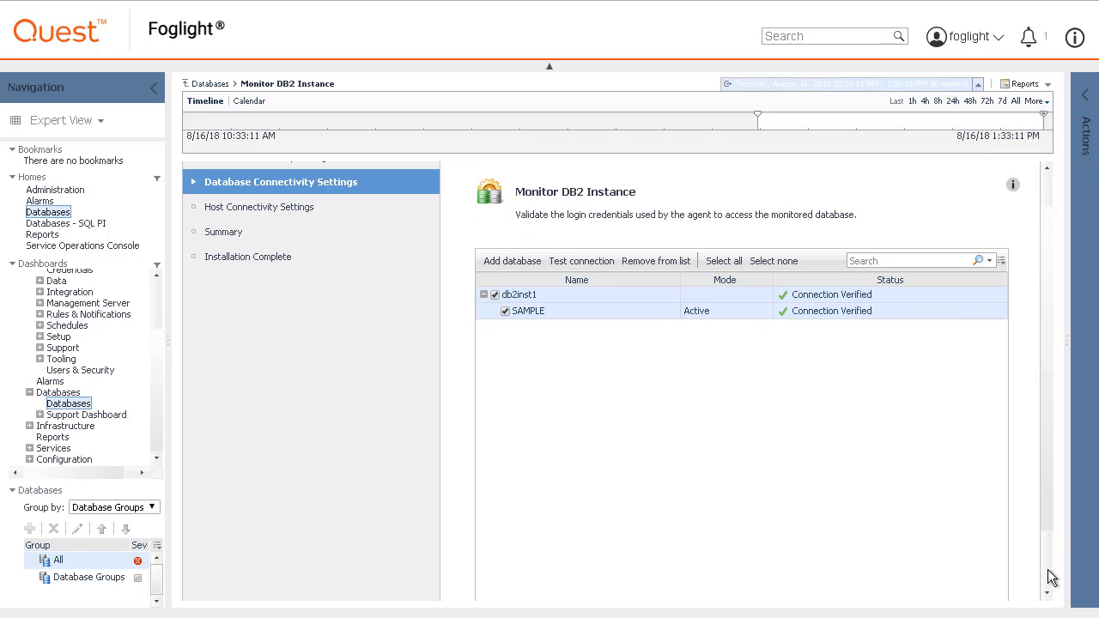
scroll(1049, 577, "down", 2)
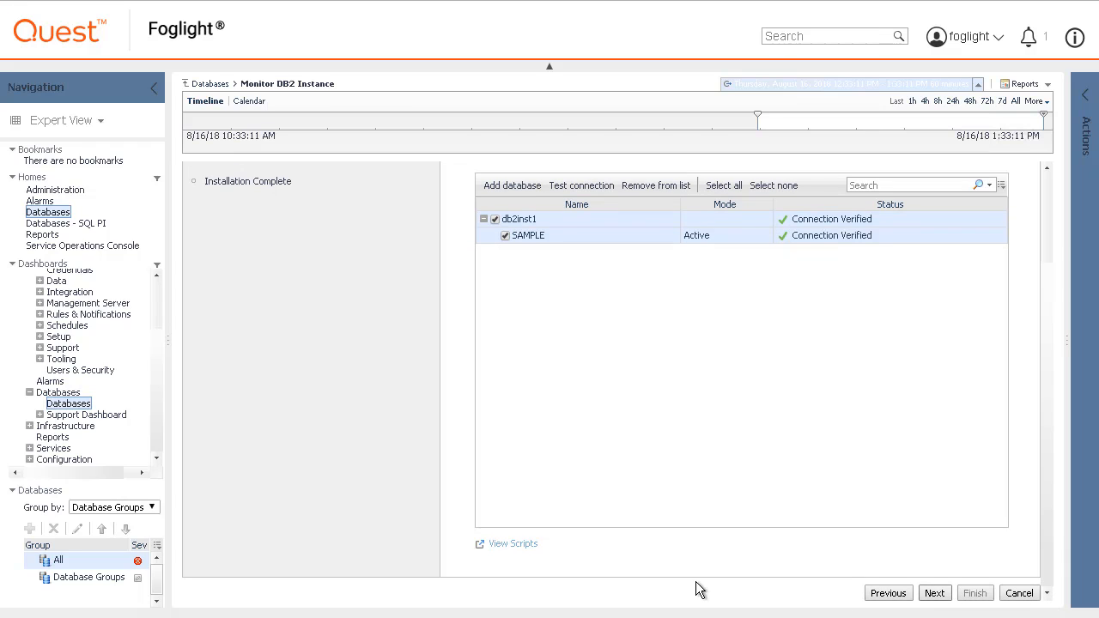
left_click(515, 544)
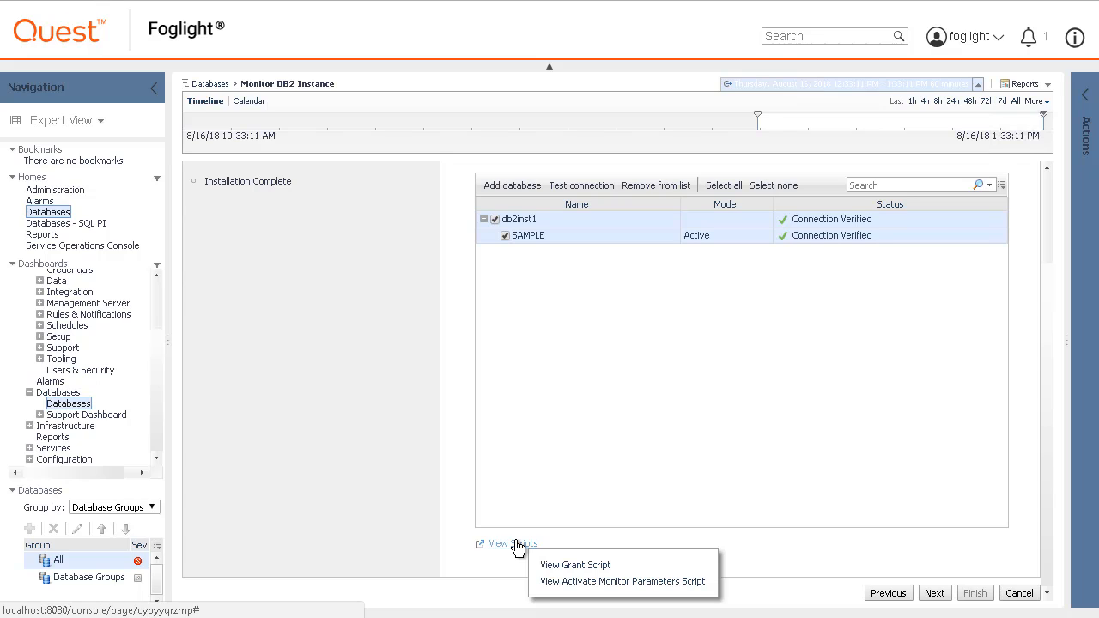
left_click(598, 464)
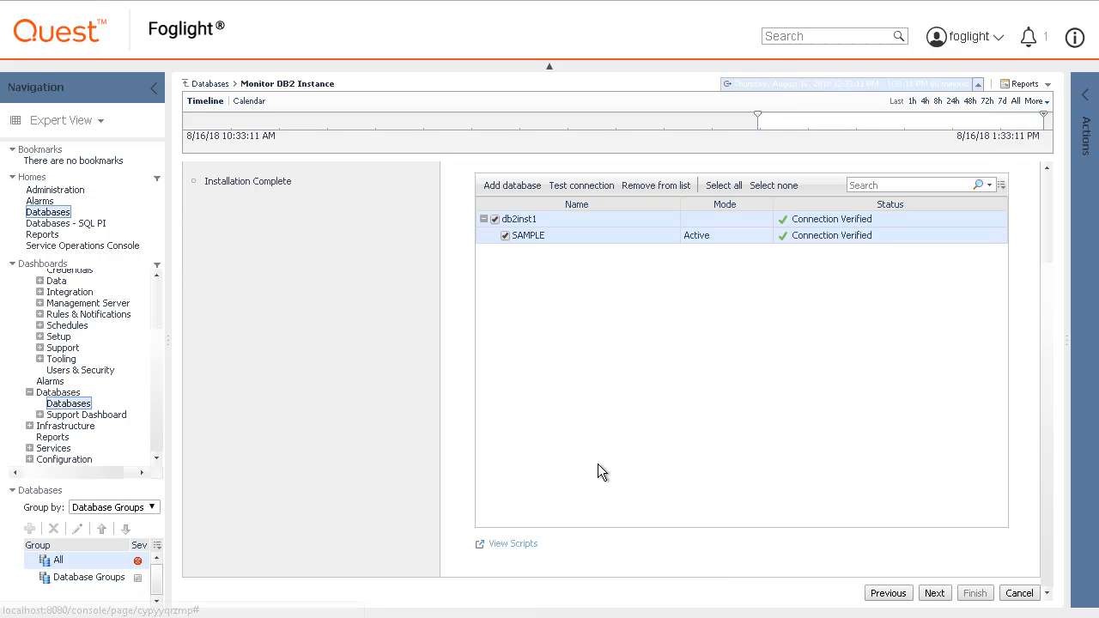
left_click(942, 598)
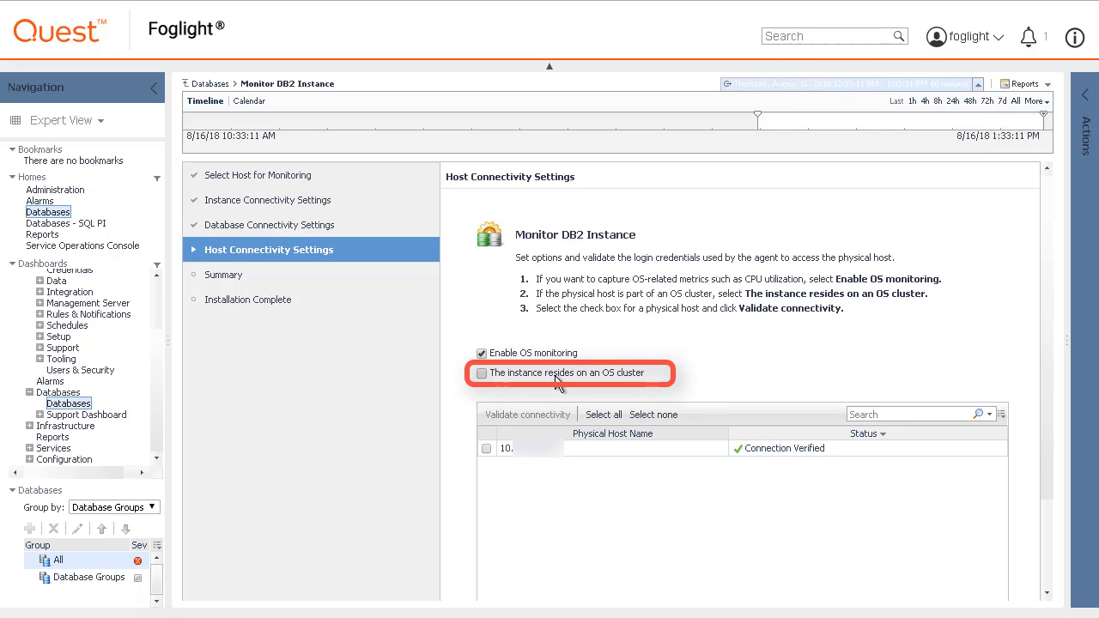
Validate connectivity for the physical host with OS monitoring enabled, and continue to the summary
left_click(486, 448)
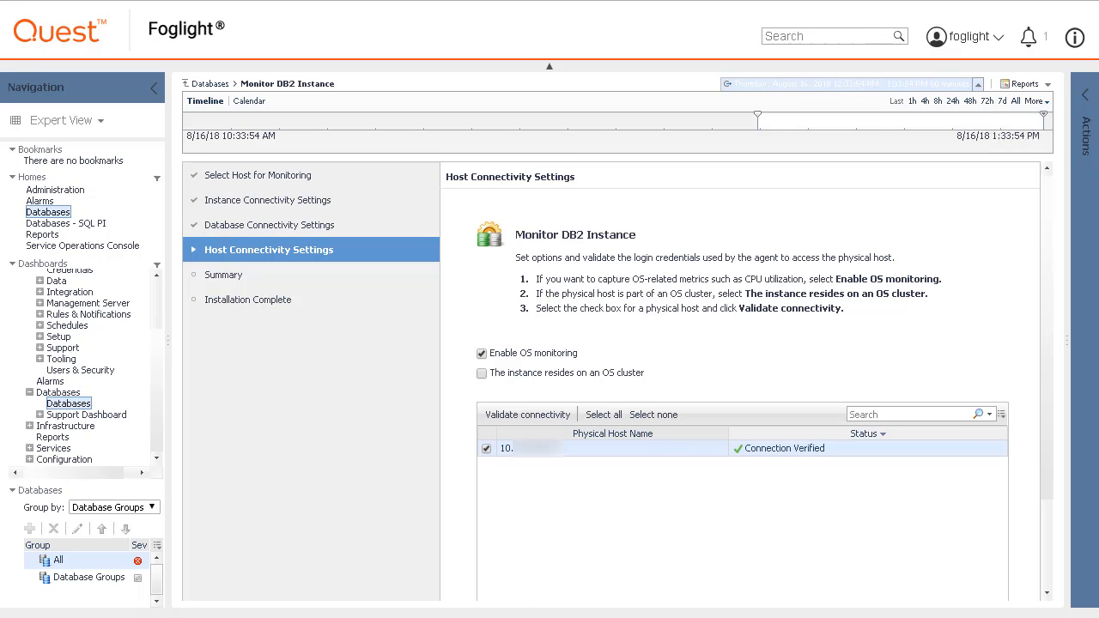
left_click(518, 416)
scroll(1046, 487, "down", 3)
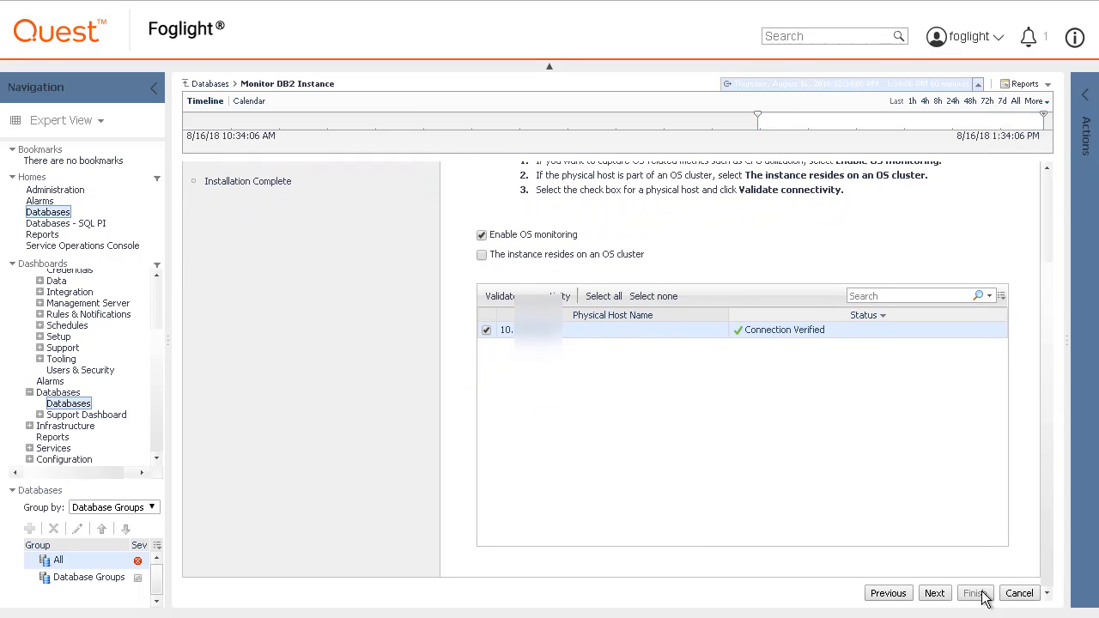
left_click(935, 594)
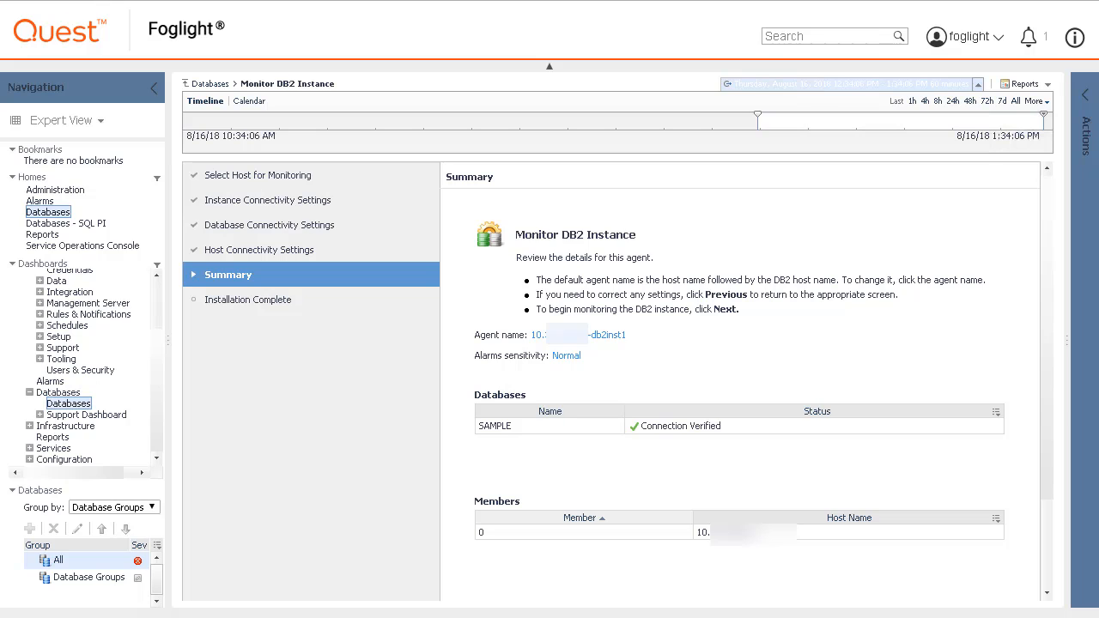
Change the agent name to zhuvm-fogtpl-db2inst1 and review the alarm sensitivity levels, keeping Normal
left_click(607, 335)
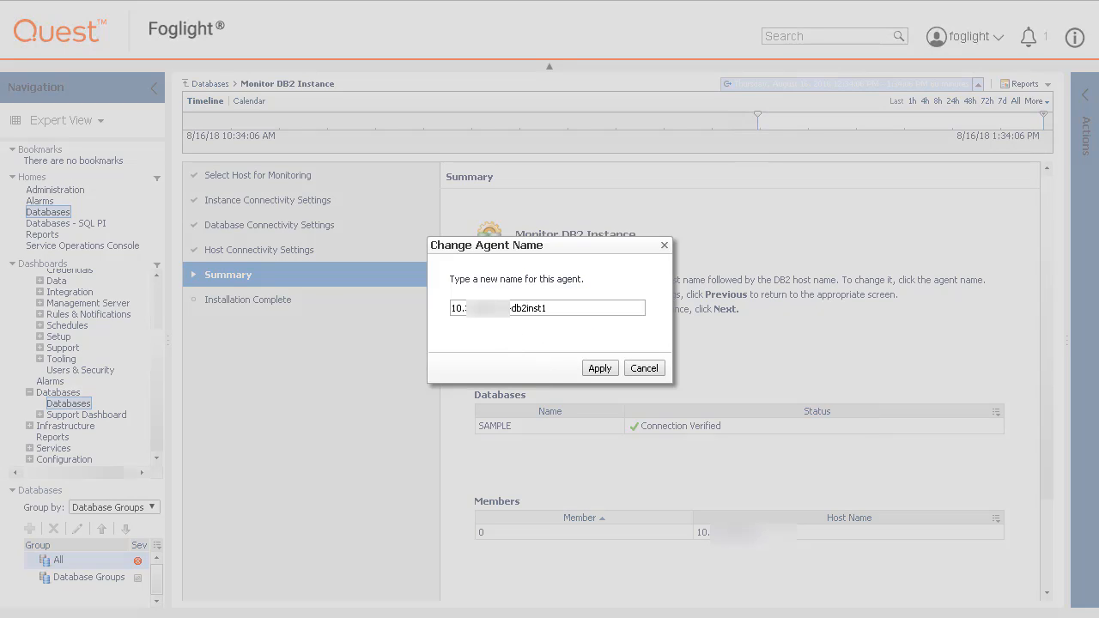
left_click_drag(510, 308, 410, 308)
type("zhuvm-fogtpl")
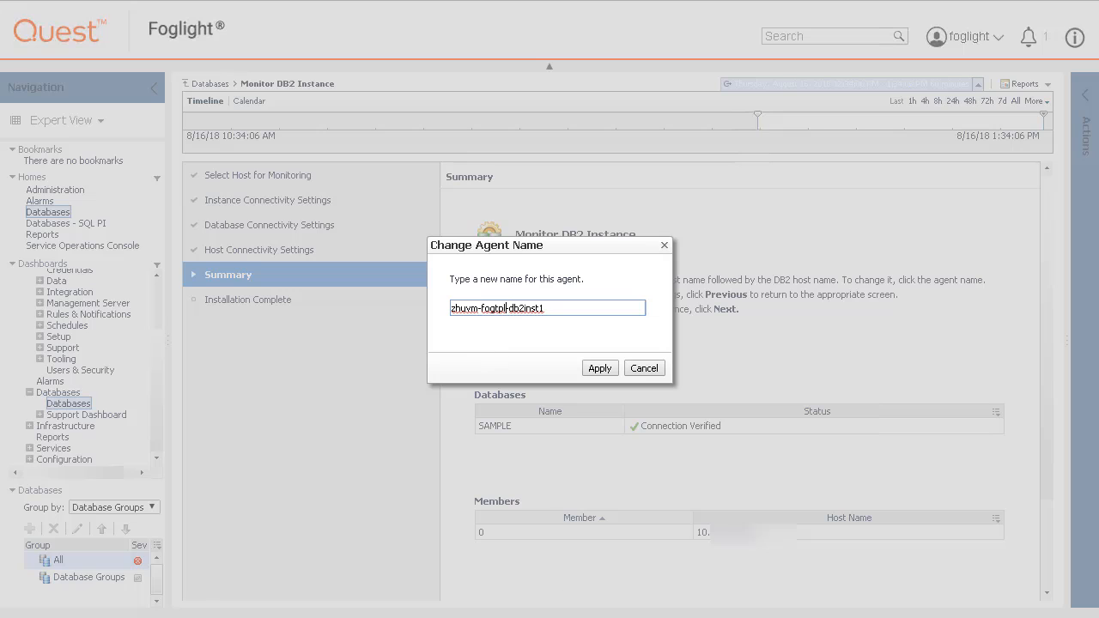
left_click(601, 367)
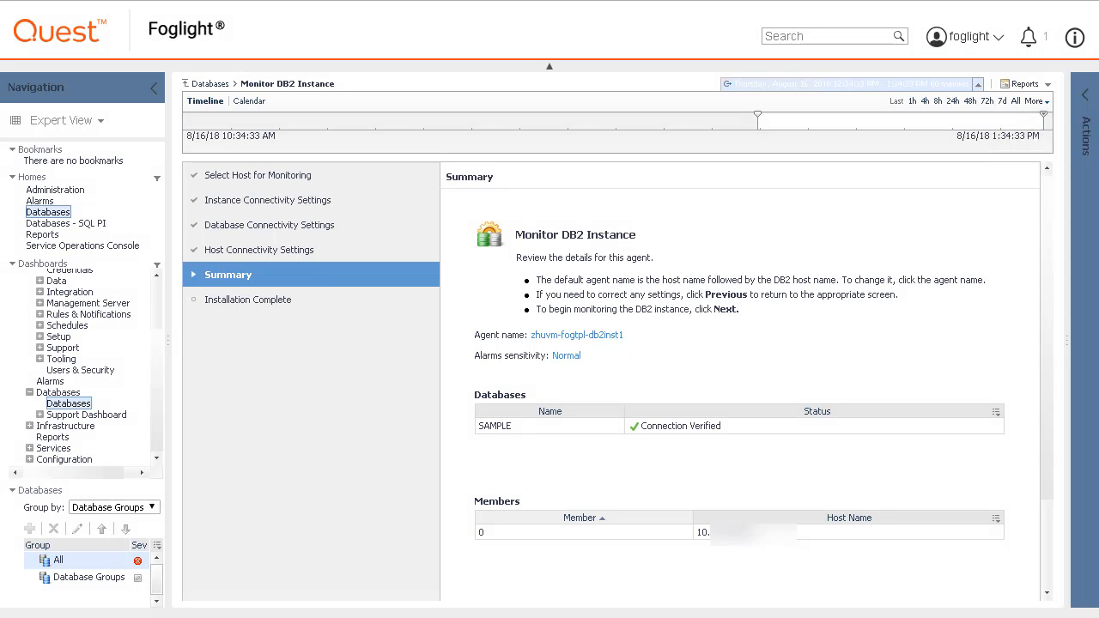
left_click(566, 357)
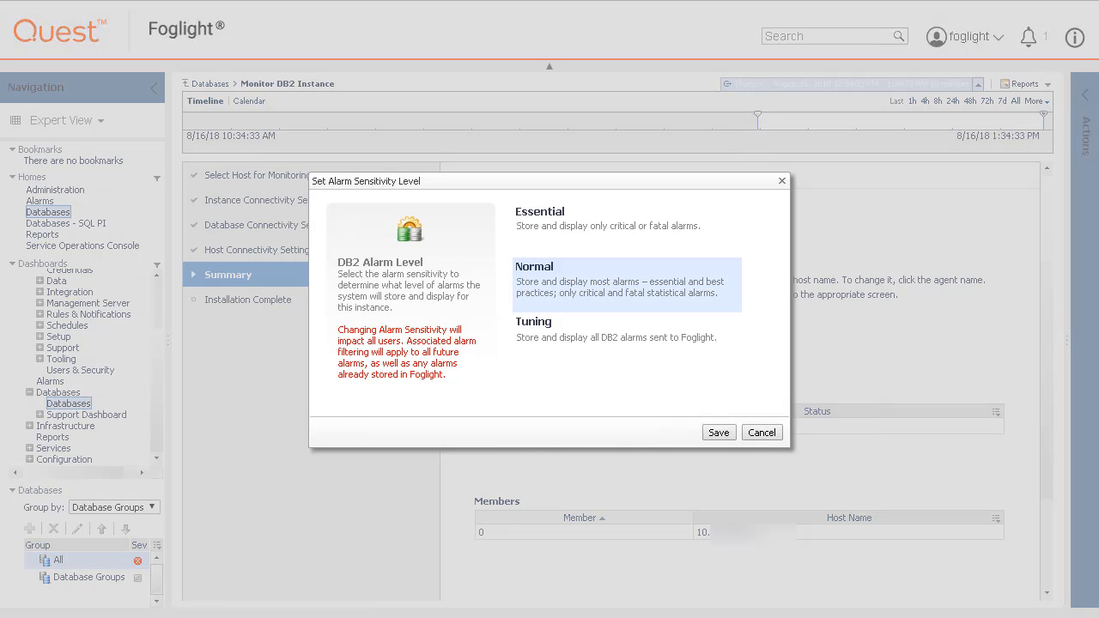
left_click(762, 433)
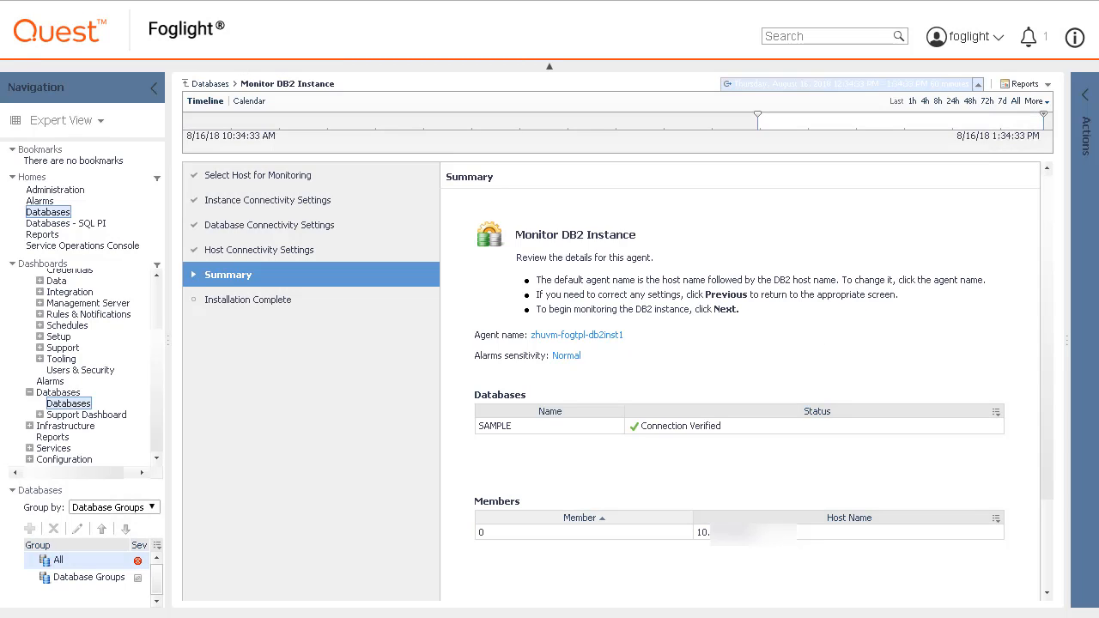
Review the rest of the summary, create the monitoring agent and finish the wizard
left_click_drag(1045, 499, 1047, 591)
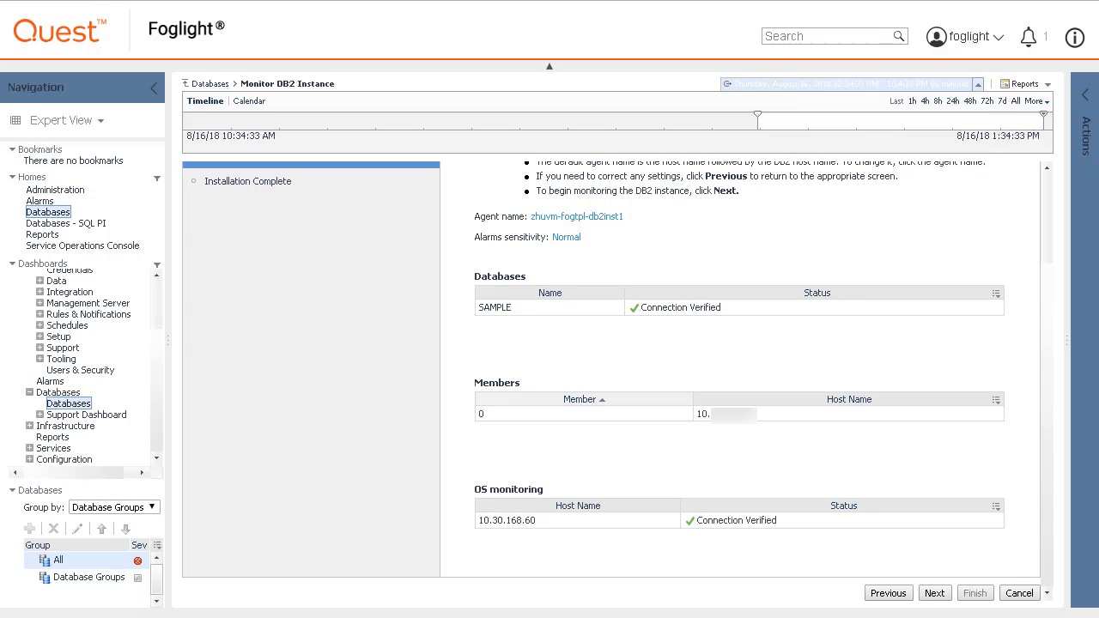
left_click(934, 594)
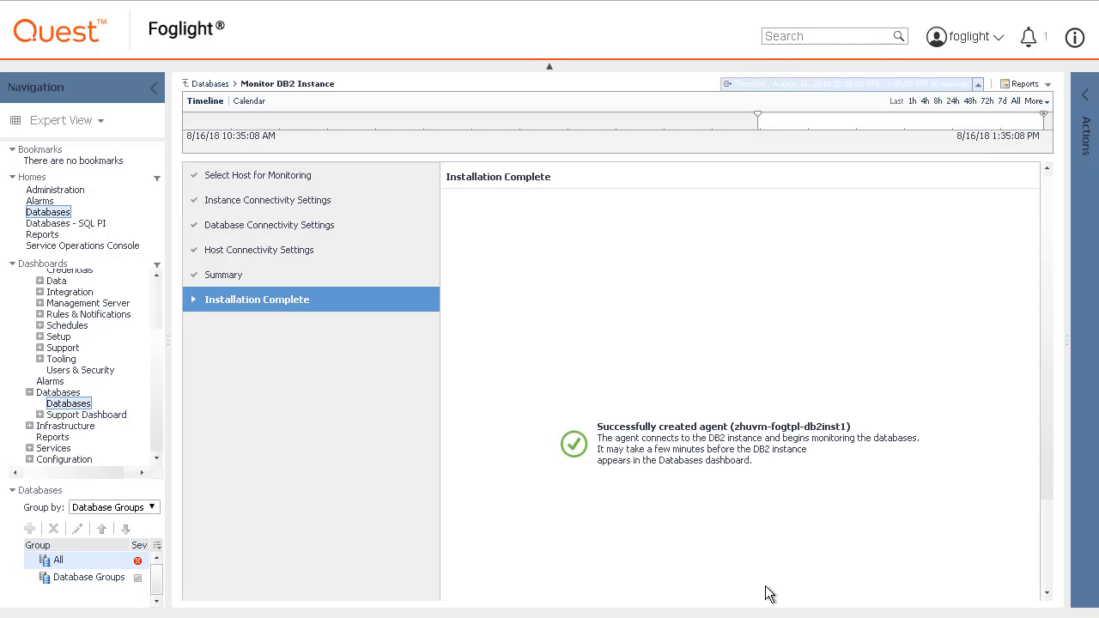
scroll(1046, 485, "down", 3)
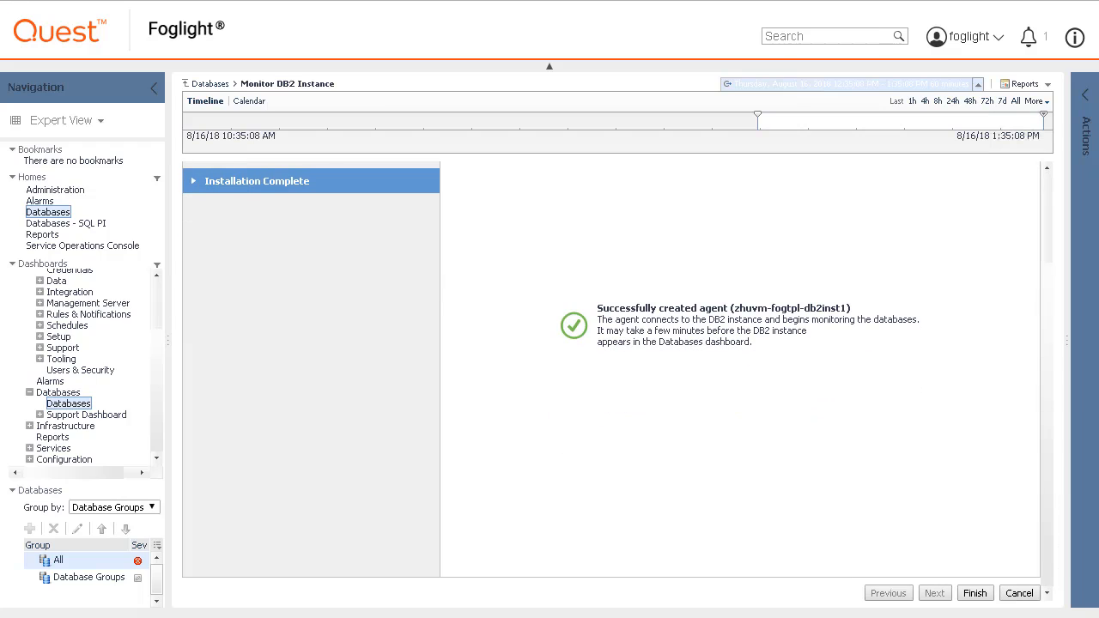
left_click(975, 592)
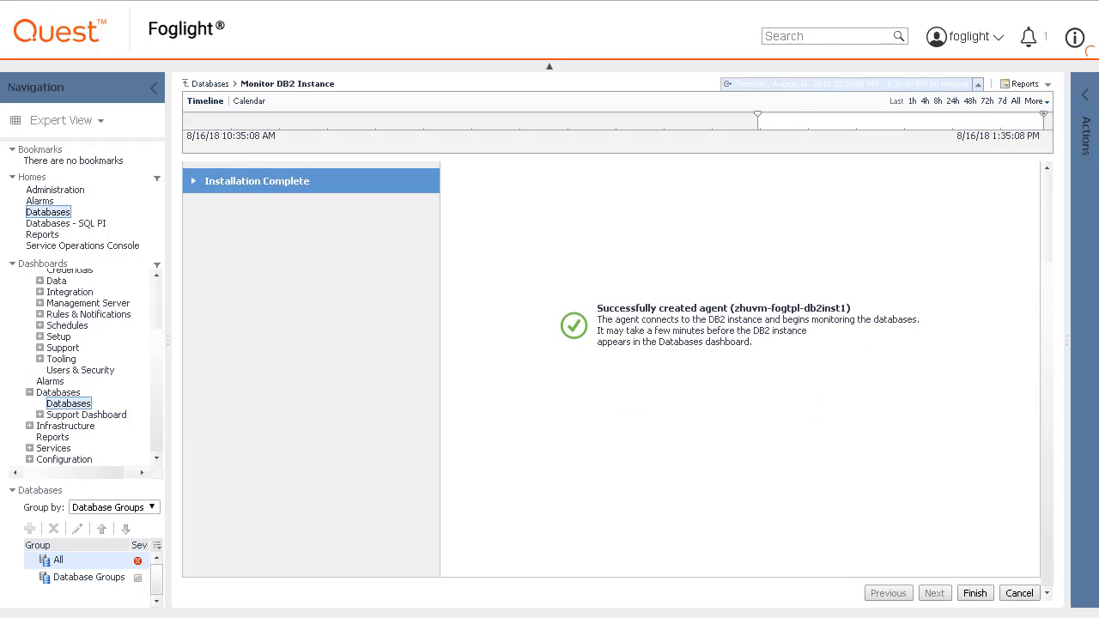